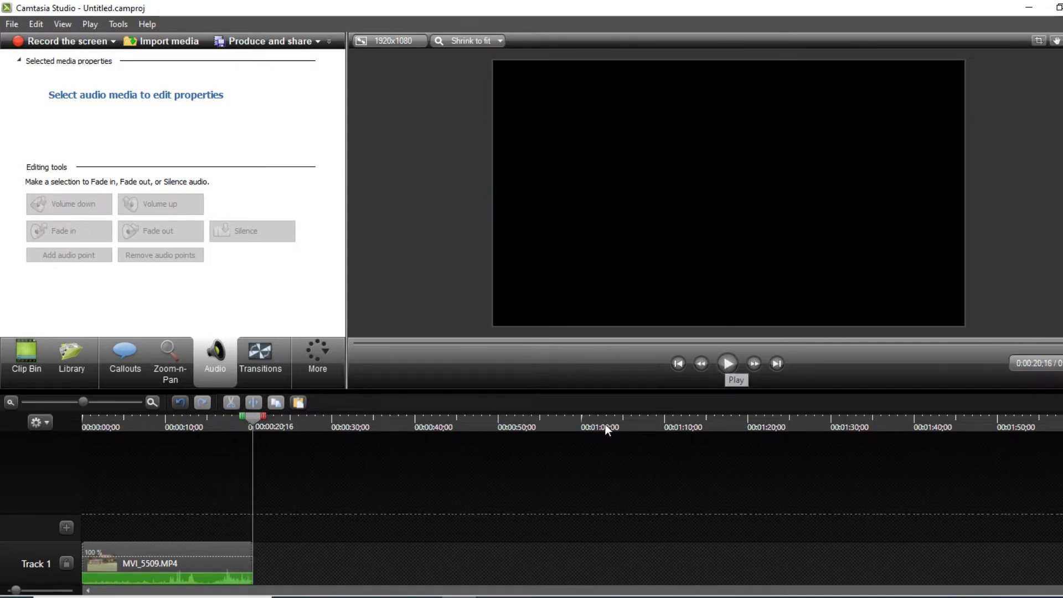
Step: Duplicate the MVI_5509.MP4 clip from the start of the timeline and place the copy on Track 1, a short gap after the original
{"action": "left_click_drag", "start_coordinate": [255, 417], "coordinate": [65, 414]}
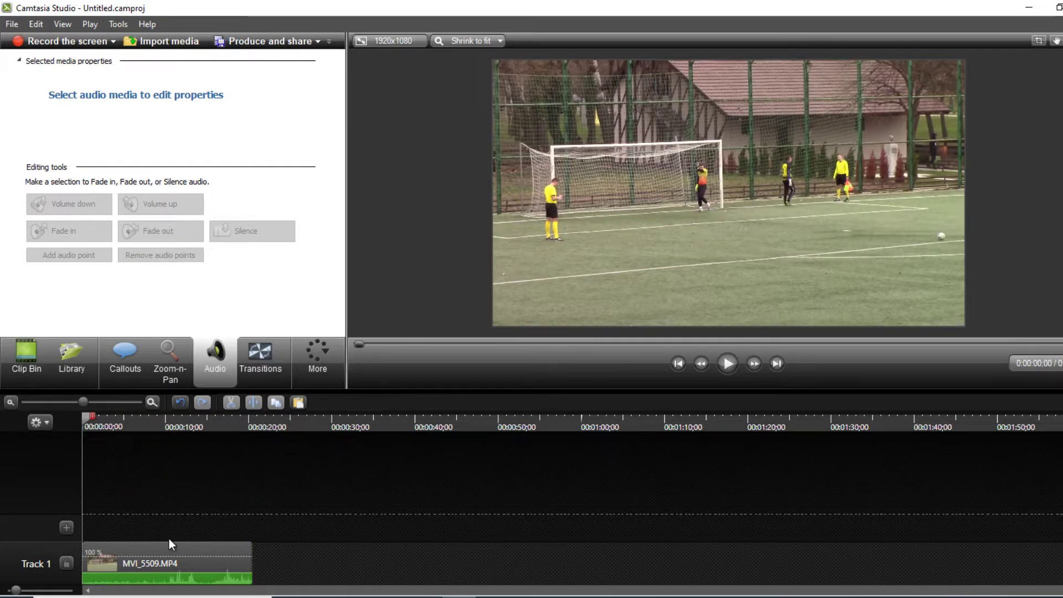
{"action": "left_click", "coordinate": [187, 545]}
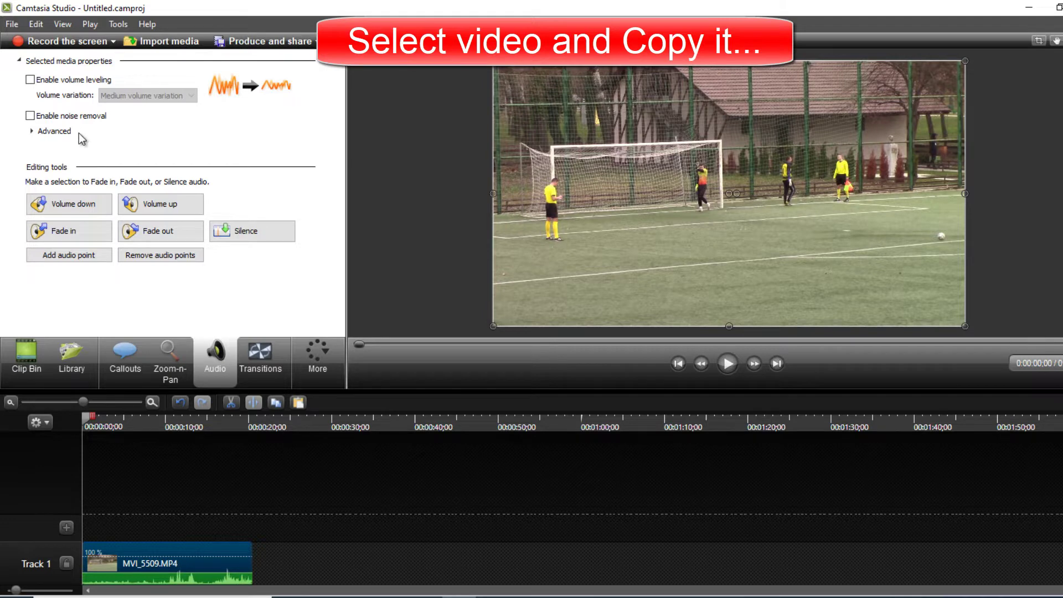
{"action": "left_click", "coordinate": [36, 24]}
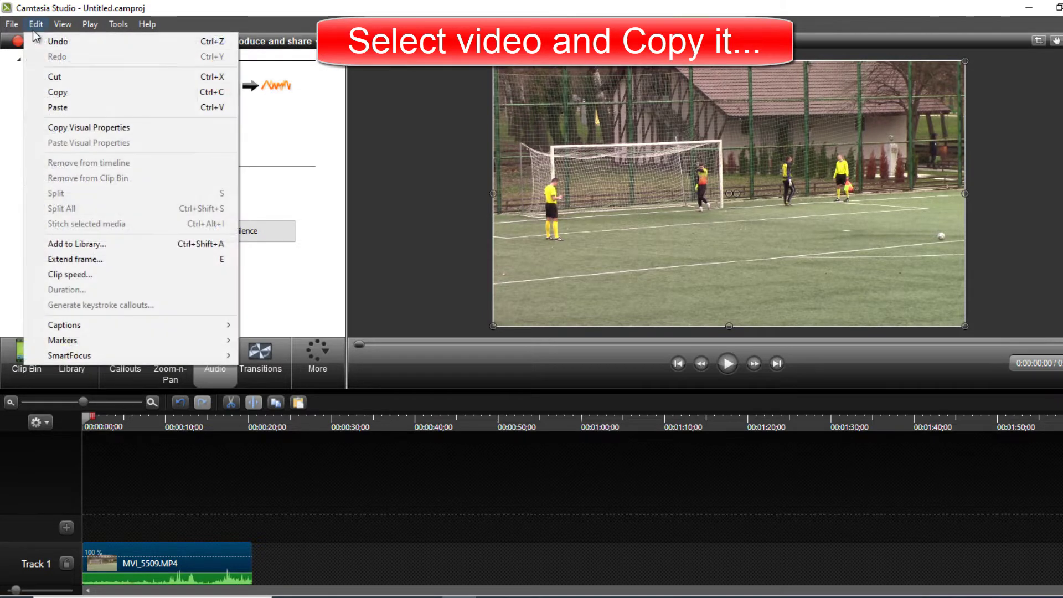
{"action": "left_click", "coordinate": [61, 95]}
{"action": "left_click", "coordinate": [36, 25]}
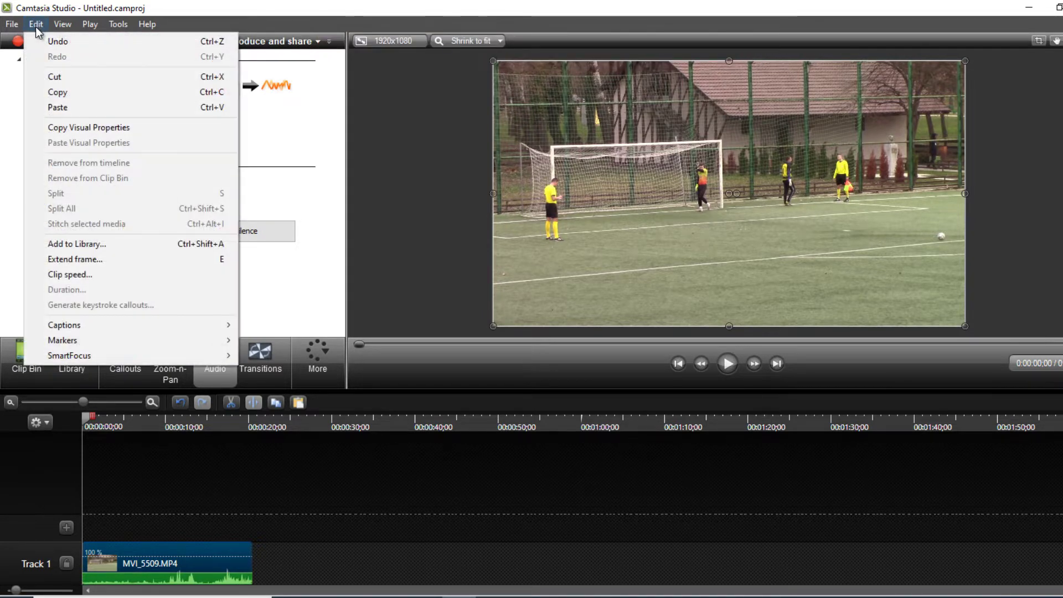
{"action": "left_click", "coordinate": [65, 107]}
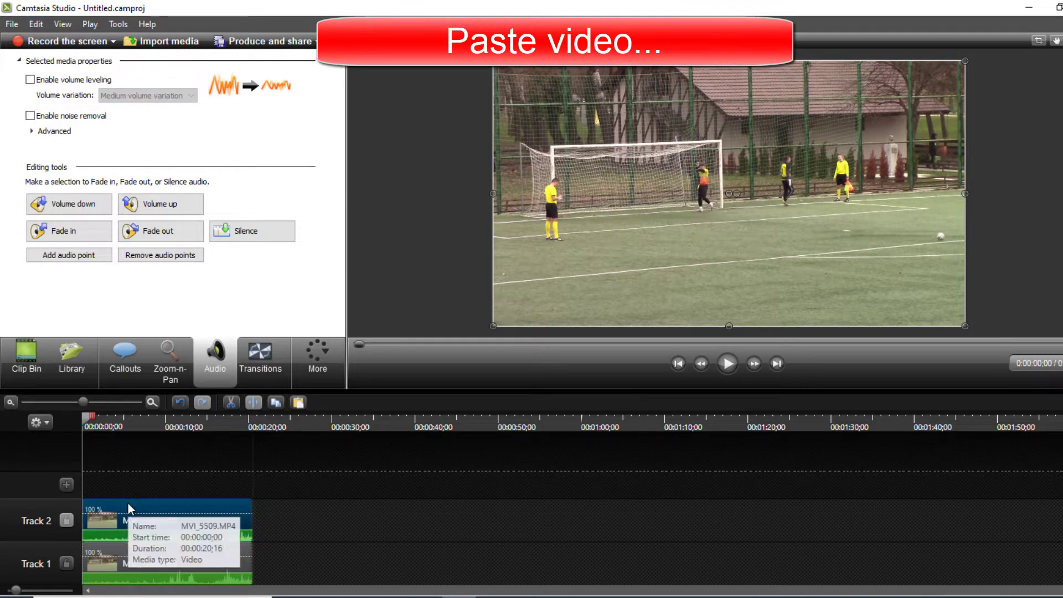
{"action": "left_click_drag", "start_coordinate": [128, 503], "coordinate": [320, 554]}
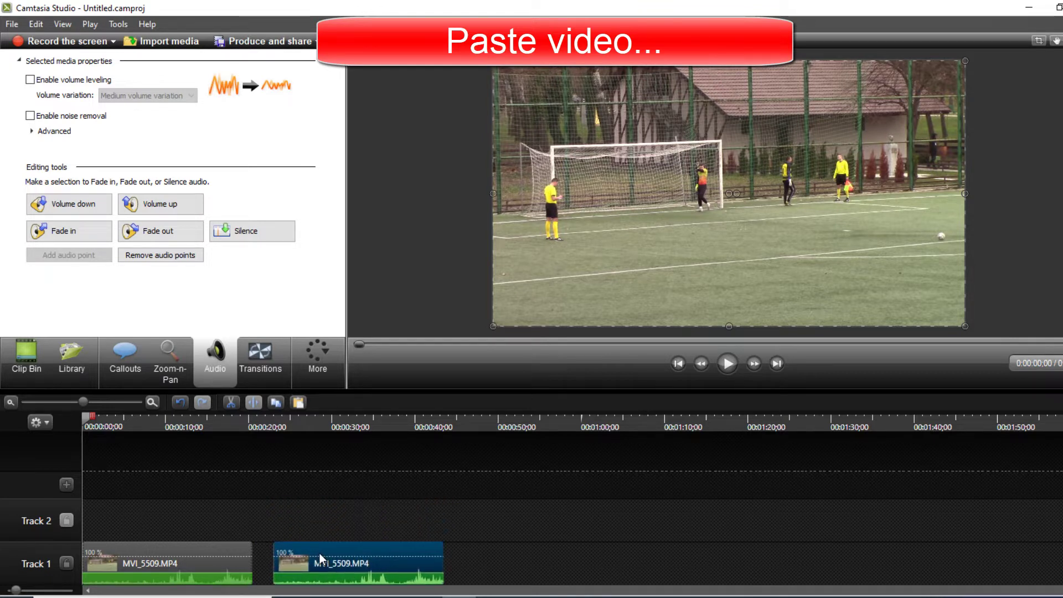
{"action": "left_click", "coordinate": [314, 522]}
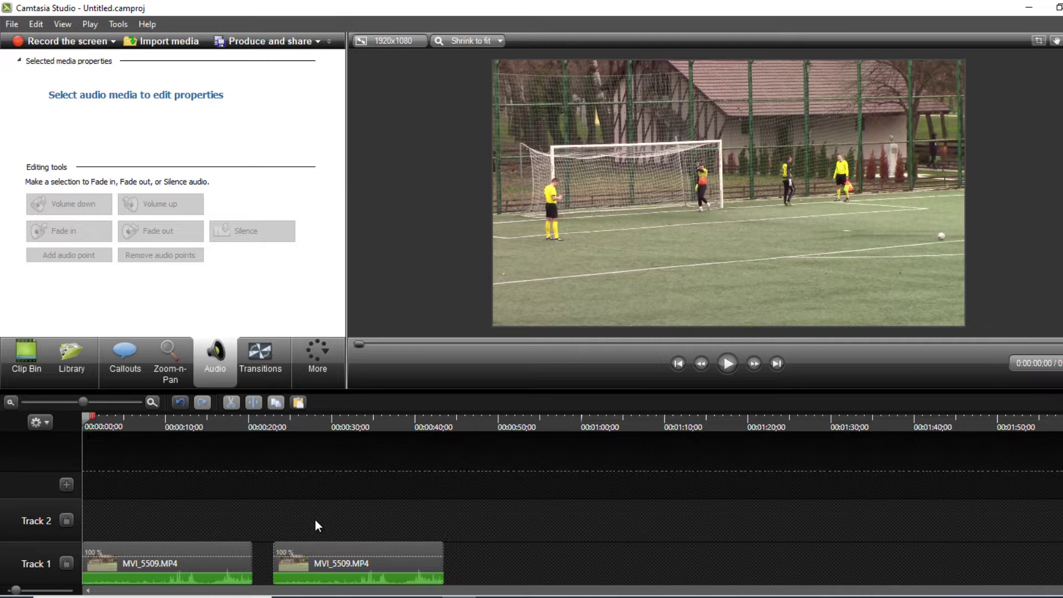
Step: Separate the video and audio of the copied clip and delete its audio from Track 2
{"action": "left_click", "coordinate": [352, 550]}
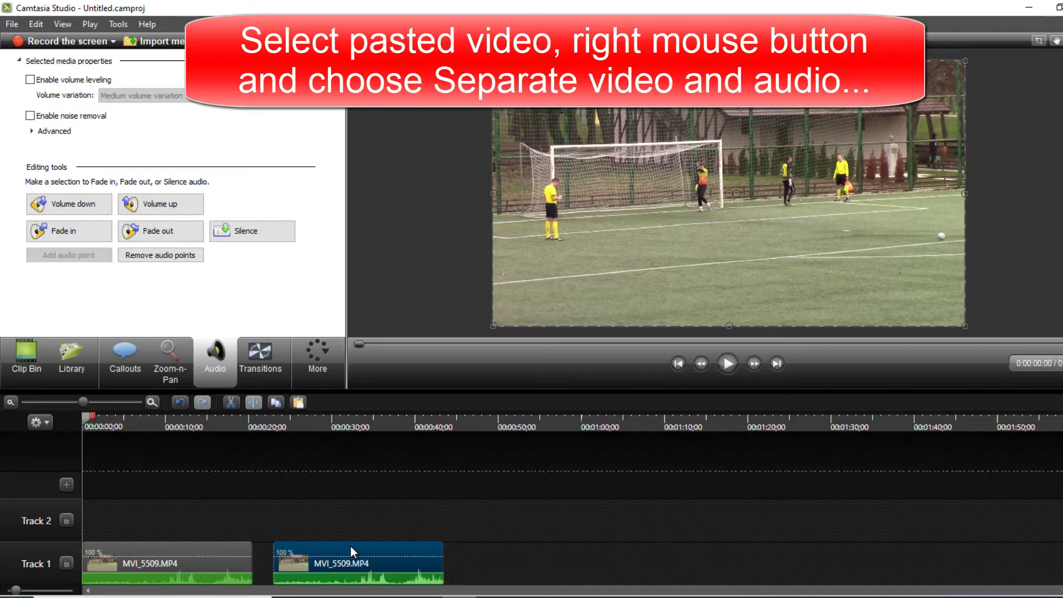
{"action": "right_click", "coordinate": [351, 546]}
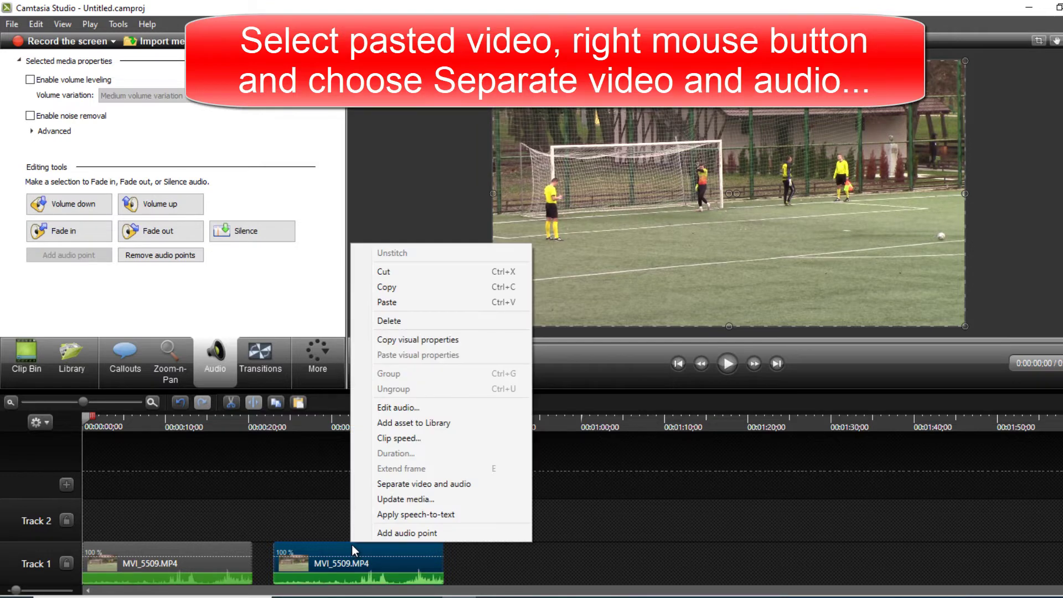
{"action": "left_click", "coordinate": [454, 483]}
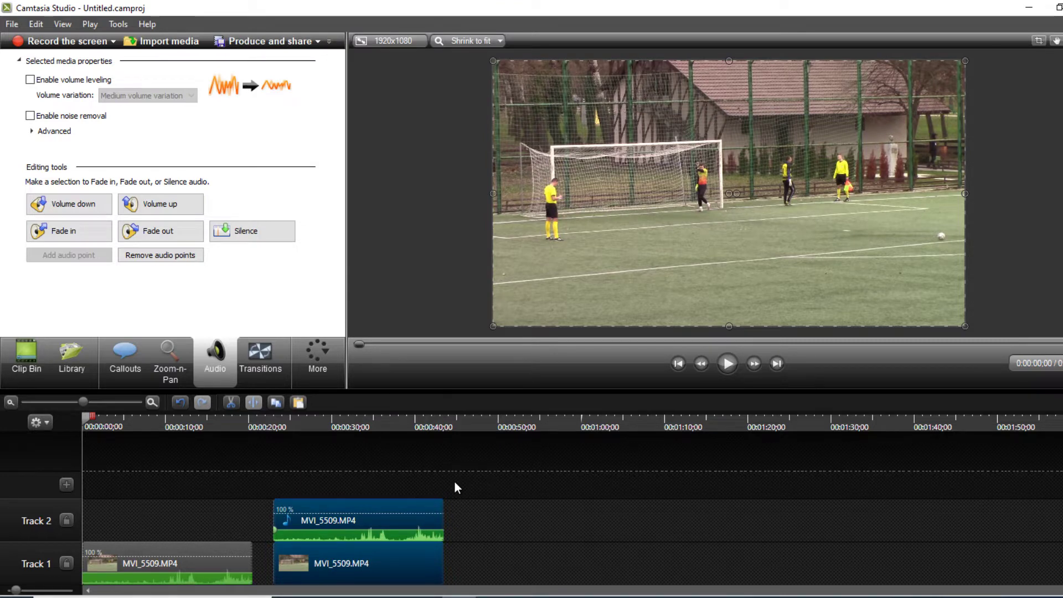
{"action": "left_click", "coordinate": [454, 483]}
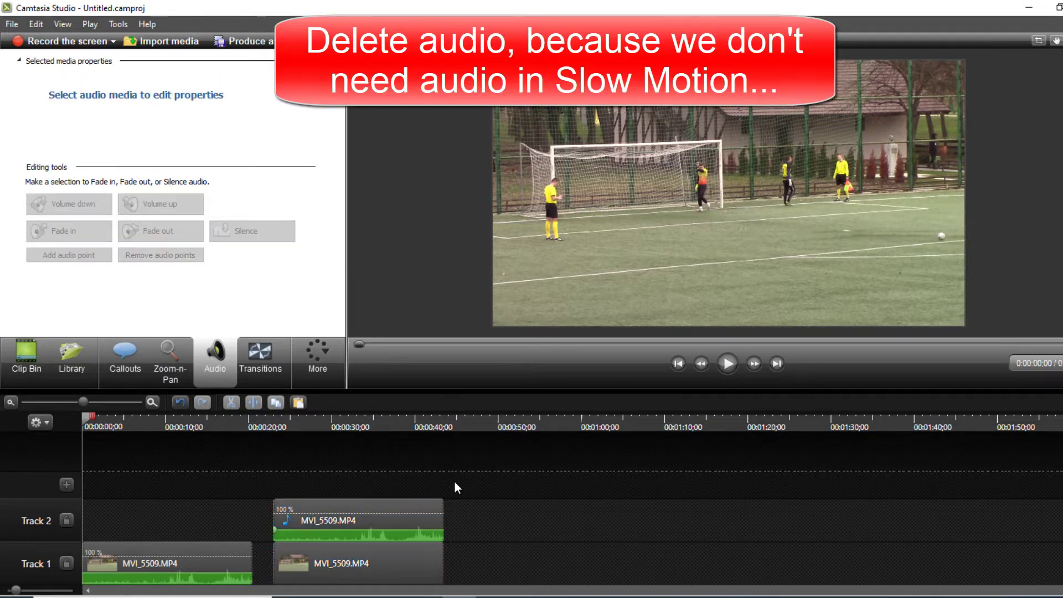
{"action": "left_click", "coordinate": [411, 503]}
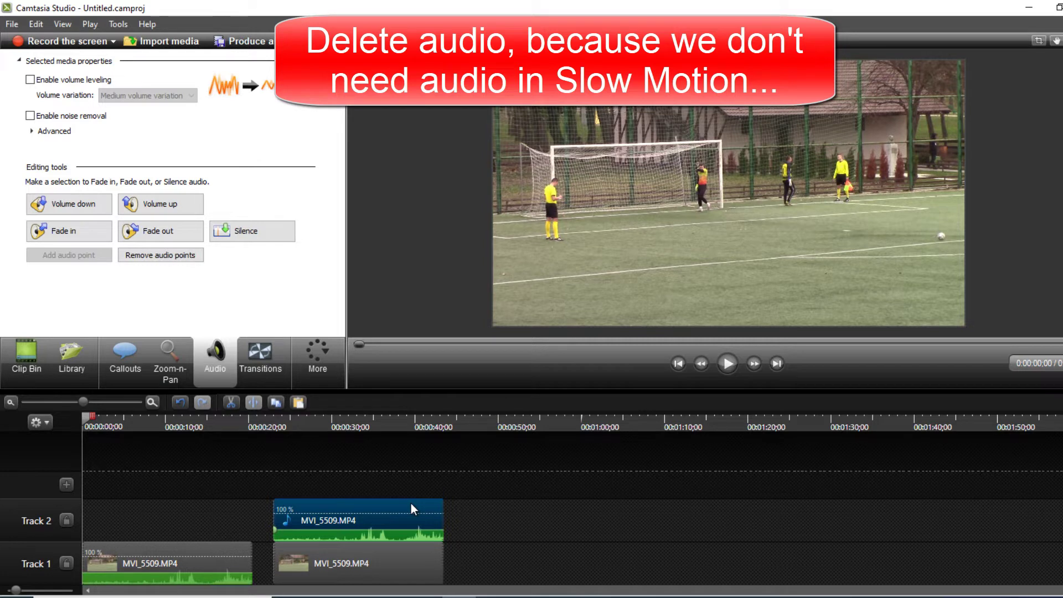
{"action": "key", "text": "Delete"}
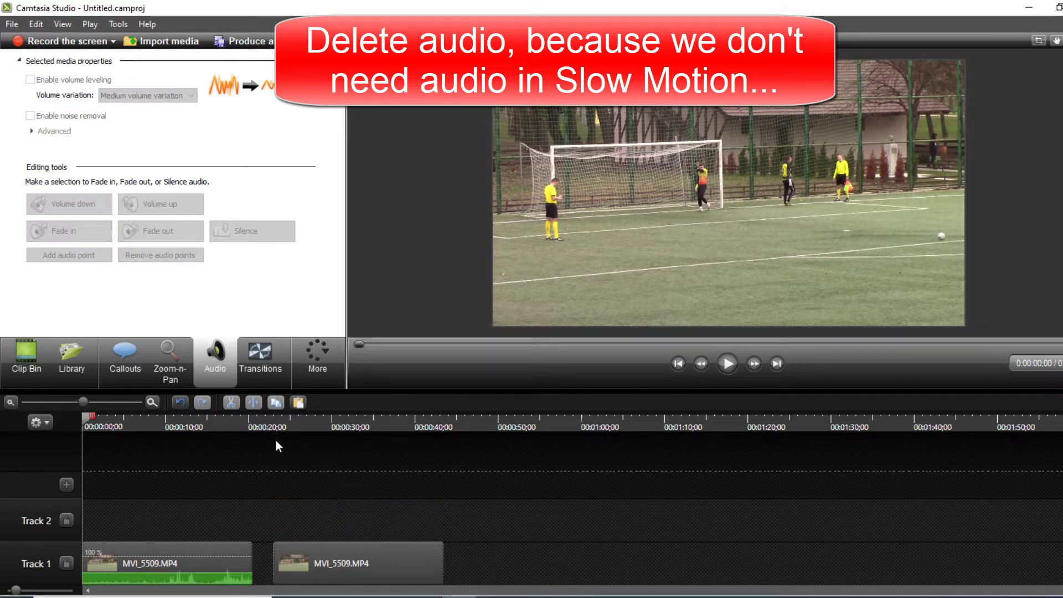
Step: Trim the silent copy to the penalty kick by cutting its opening up to 0:00:36;08, then everything after 0:00:27;15
{"action": "left_click_drag", "start_coordinate": [264, 425], "coordinate": [397, 424]}
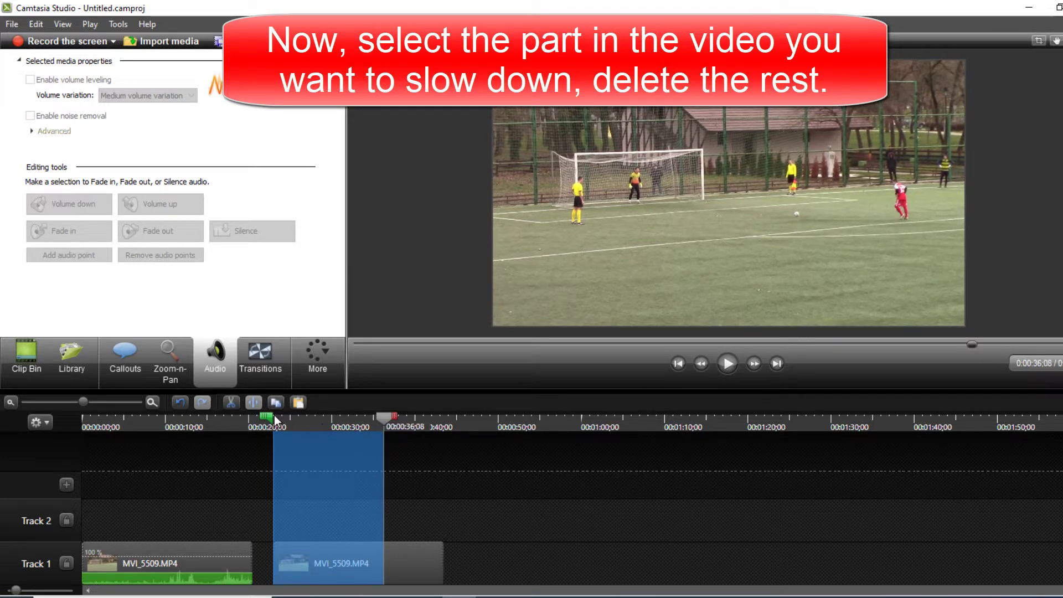
{"action": "left_click", "coordinate": [233, 402]}
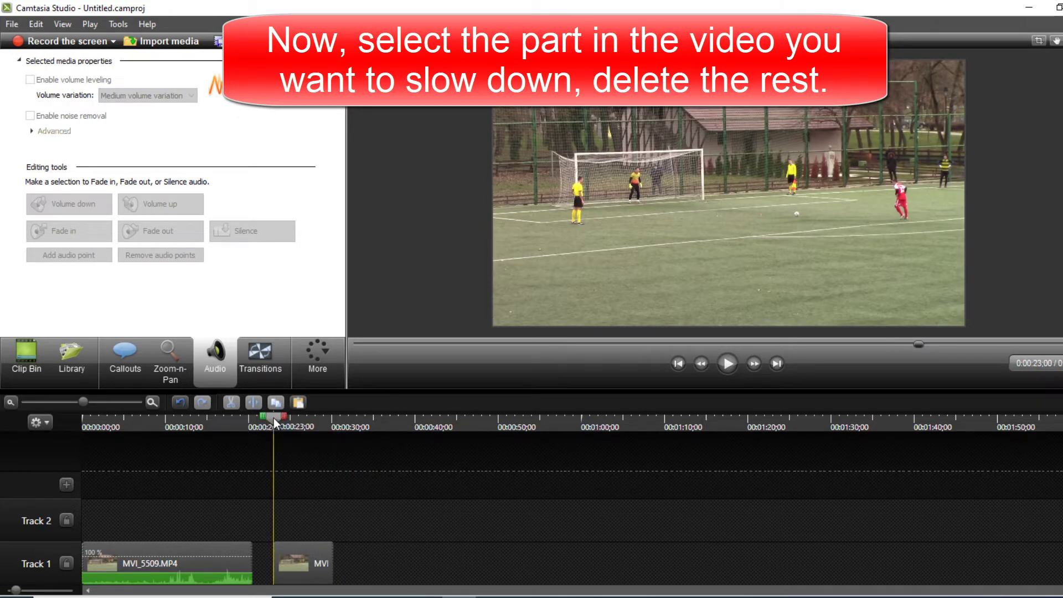
{"action": "left_click_drag", "start_coordinate": [274, 418], "coordinate": [312, 418]}
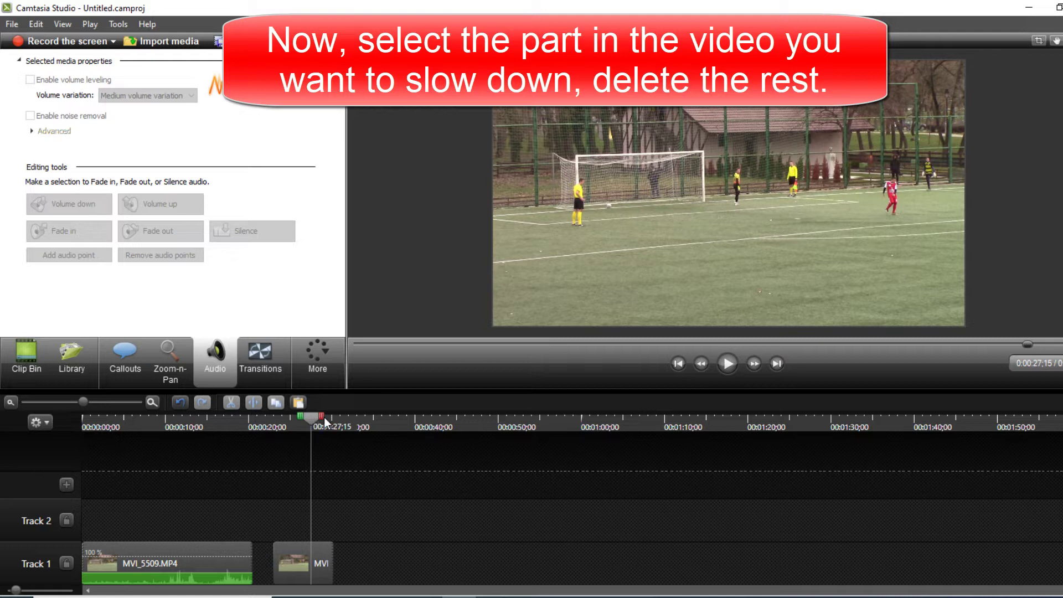
{"action": "left_click_drag", "start_coordinate": [322, 420], "coordinate": [336, 421]}
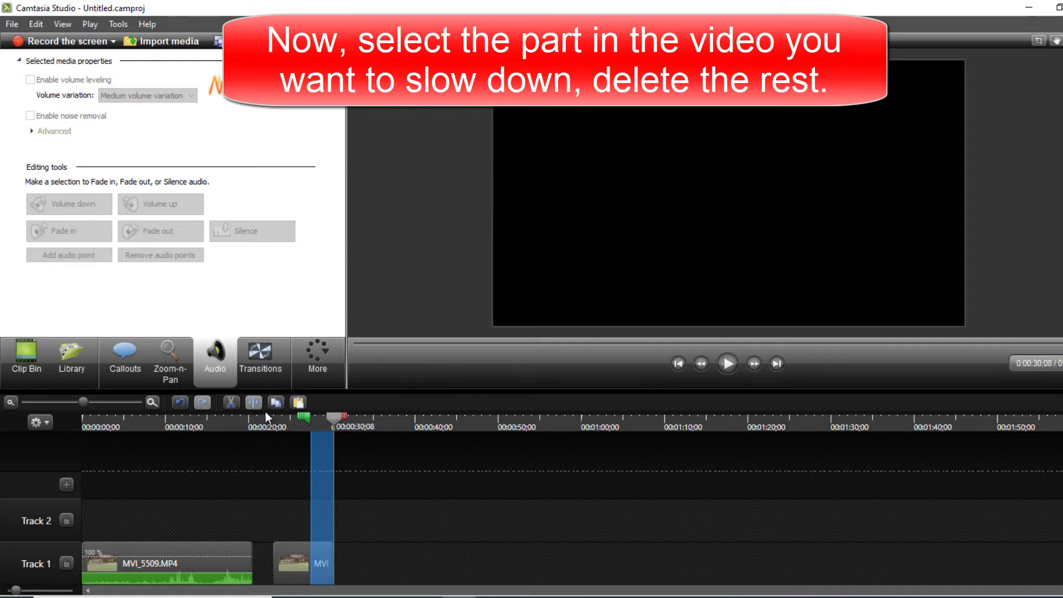
{"action": "left_click", "coordinate": [231, 403]}
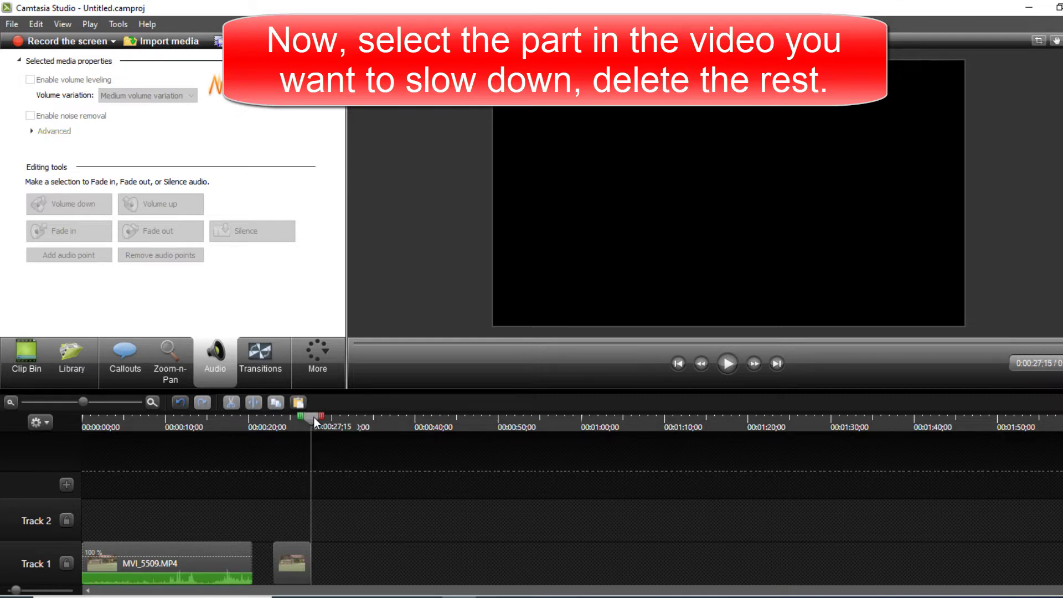
{"action": "left_click_drag", "start_coordinate": [316, 423], "coordinate": [276, 423]}
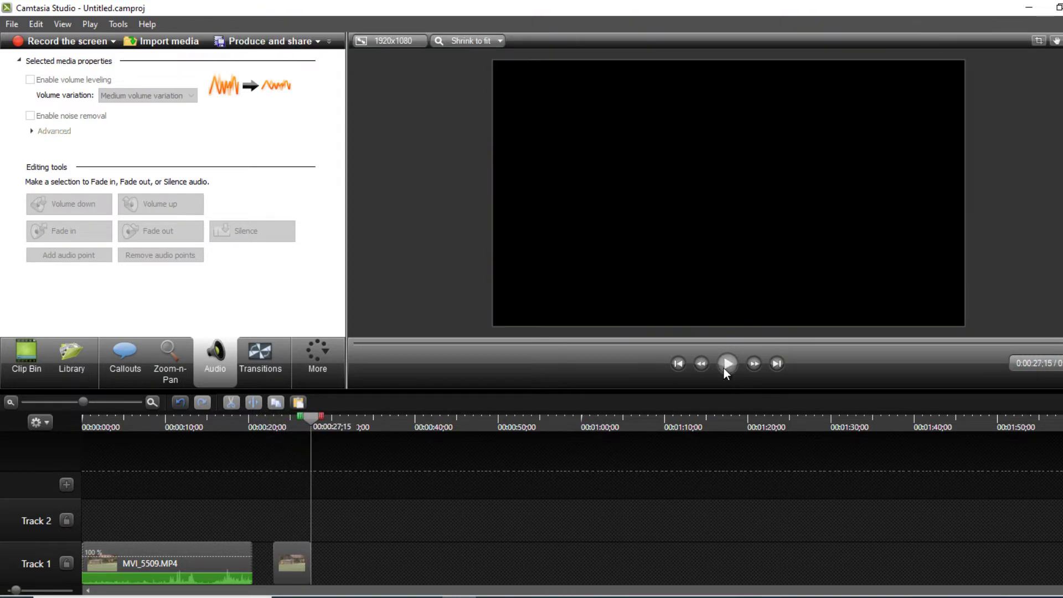
Step: Set the trimmed clip's speed to 50% of the original clip speed
{"action": "left_click", "coordinate": [290, 549]}
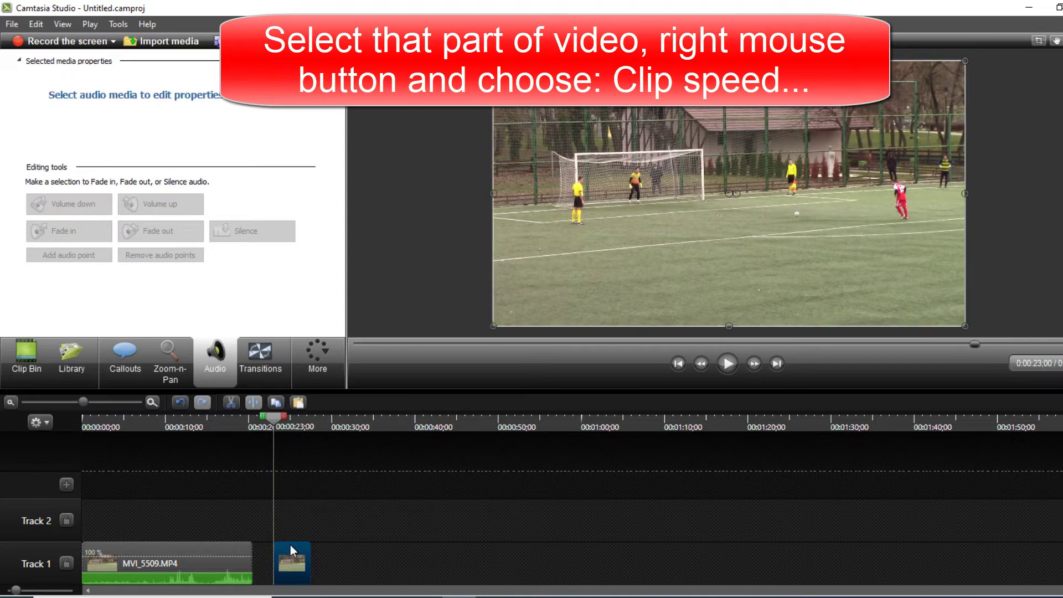
{"action": "right_click", "coordinate": [290, 548]}
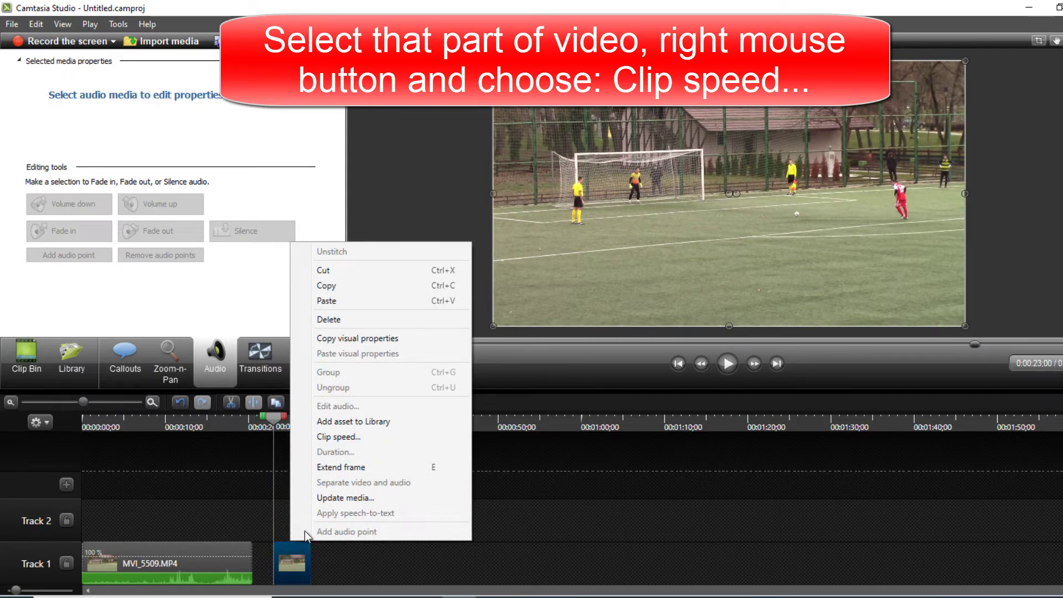
{"action": "left_click", "coordinate": [387, 436]}
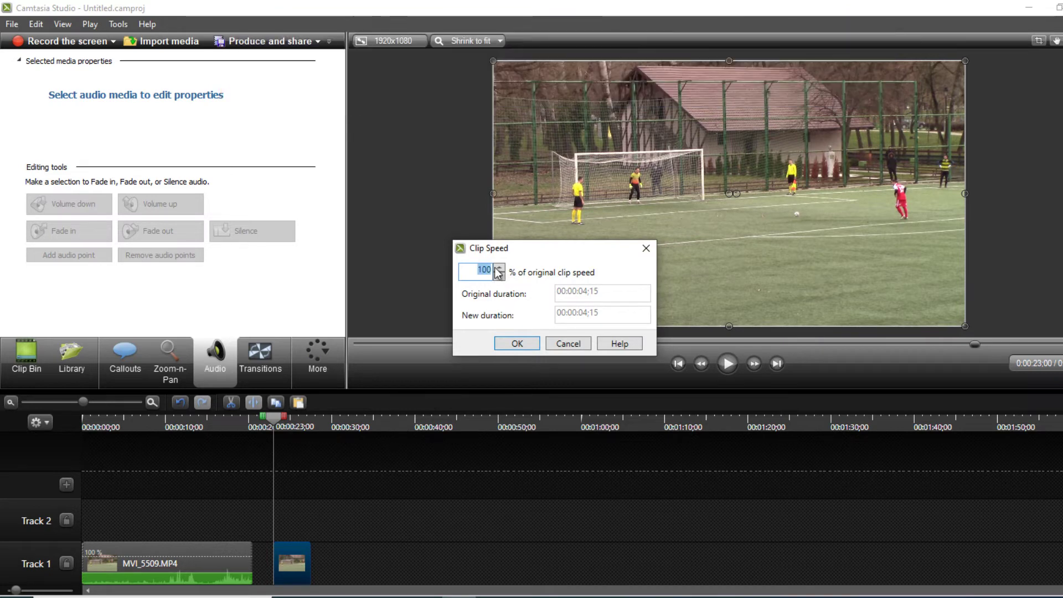
{"action": "type", "text": "50"}
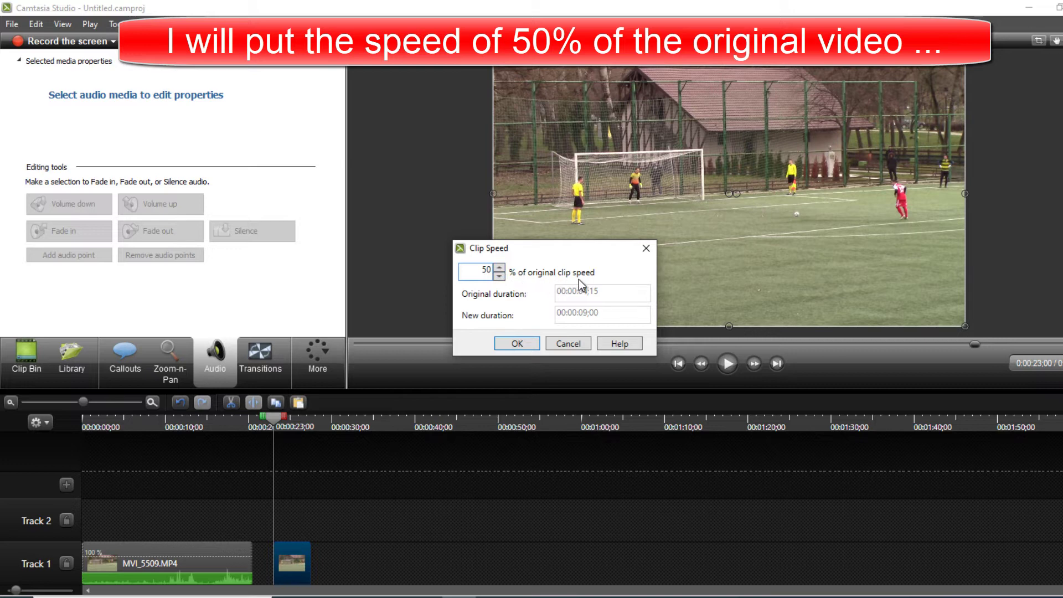
{"action": "left_click", "coordinate": [518, 344]}
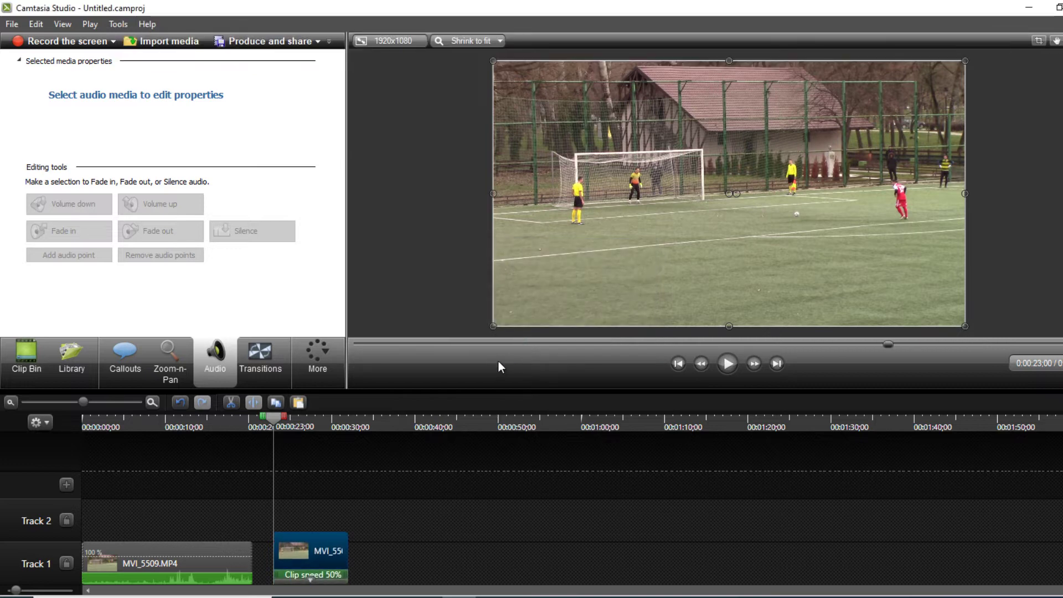
{"action": "left_click", "coordinate": [400, 502]}
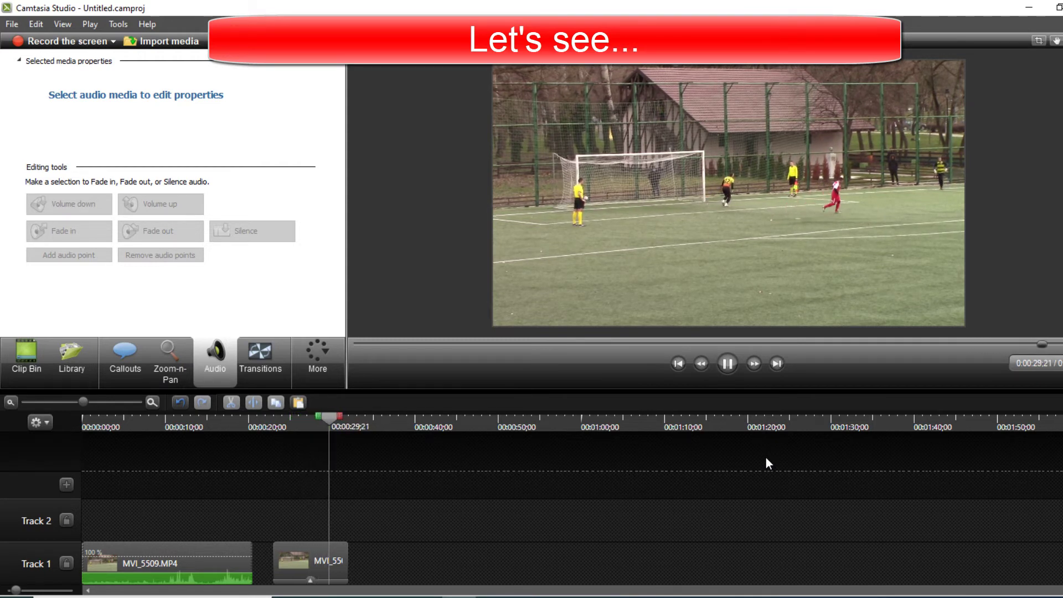
Step: Stop the preview and move the slowed clip on Track 1 directly against the end of the original clip
{"action": "left_click", "coordinate": [727, 363]}
{"action": "left_click", "coordinate": [230, 421]}
{"action": "left_click_drag", "start_coordinate": [307, 549], "coordinate": [277, 545]}
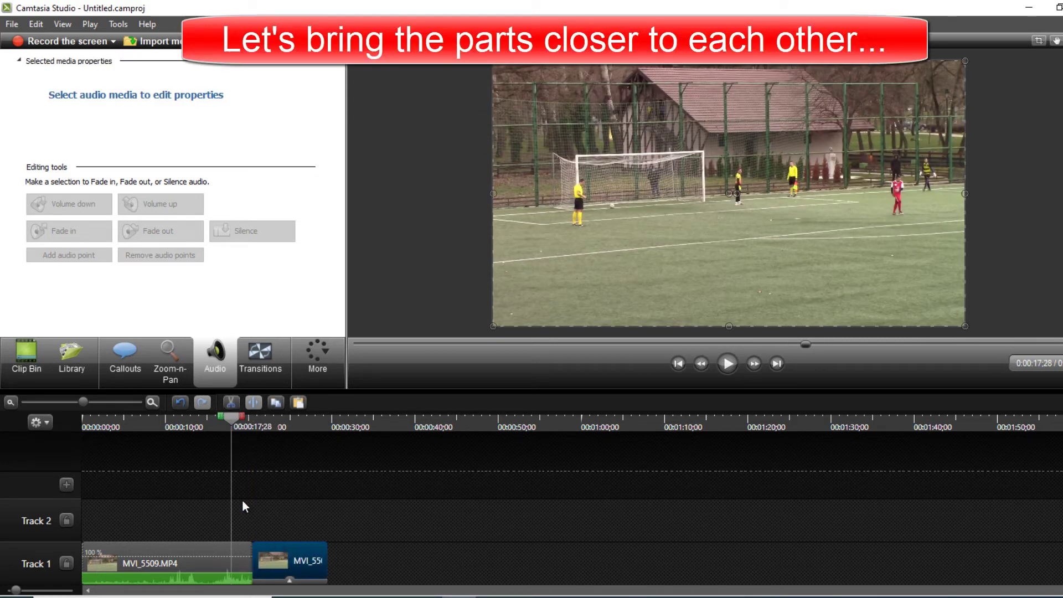
Step: Play the joined clips from 0:00:09;18 through the slow-motion replay to review the transition and speed
{"action": "left_click", "coordinate": [218, 424]}
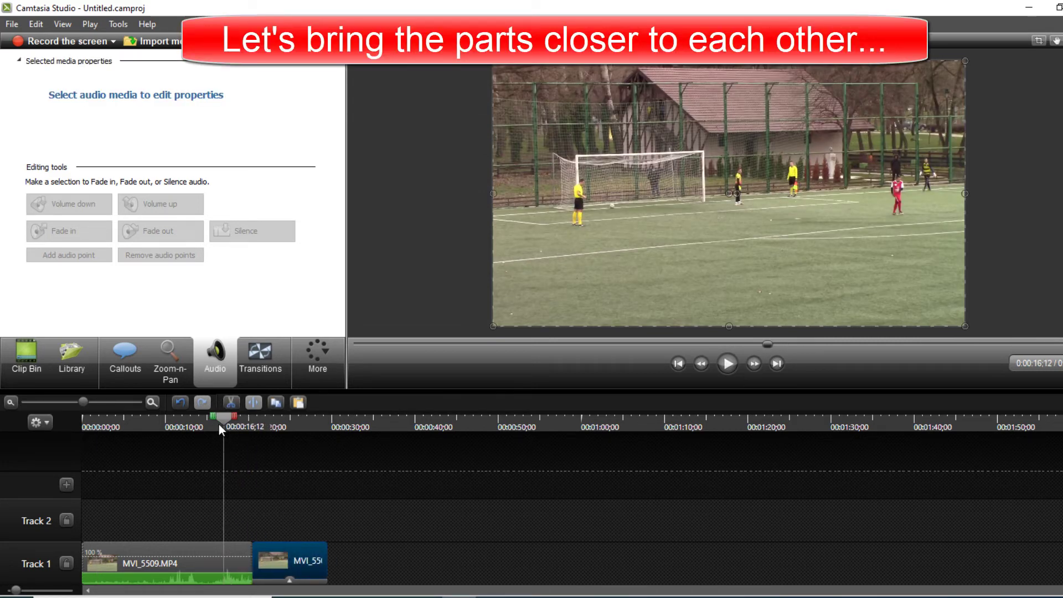
{"action": "left_click", "coordinate": [175, 423]}
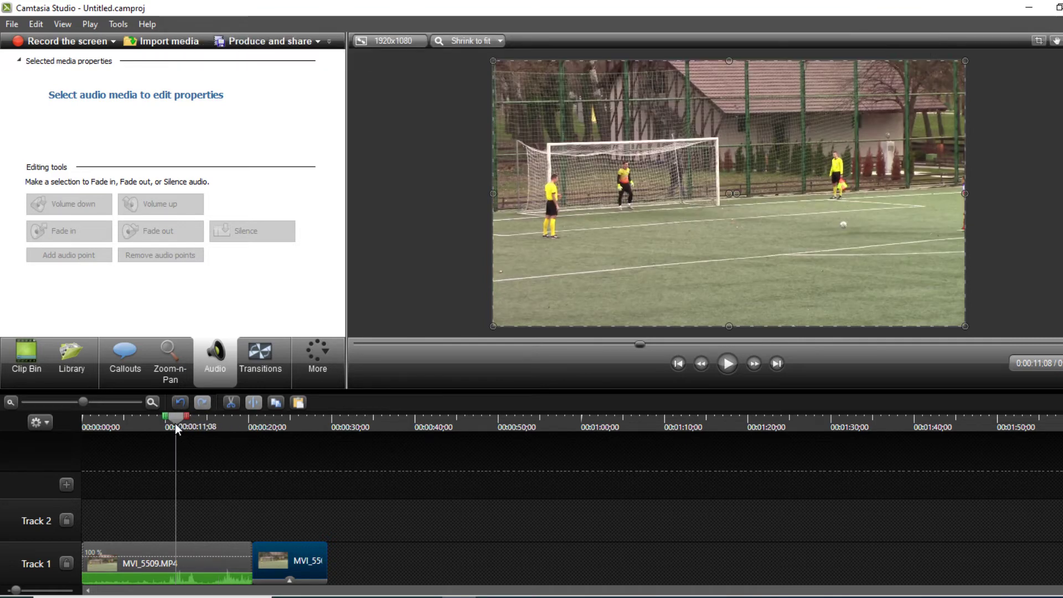
{"action": "left_click", "coordinate": [162, 423]}
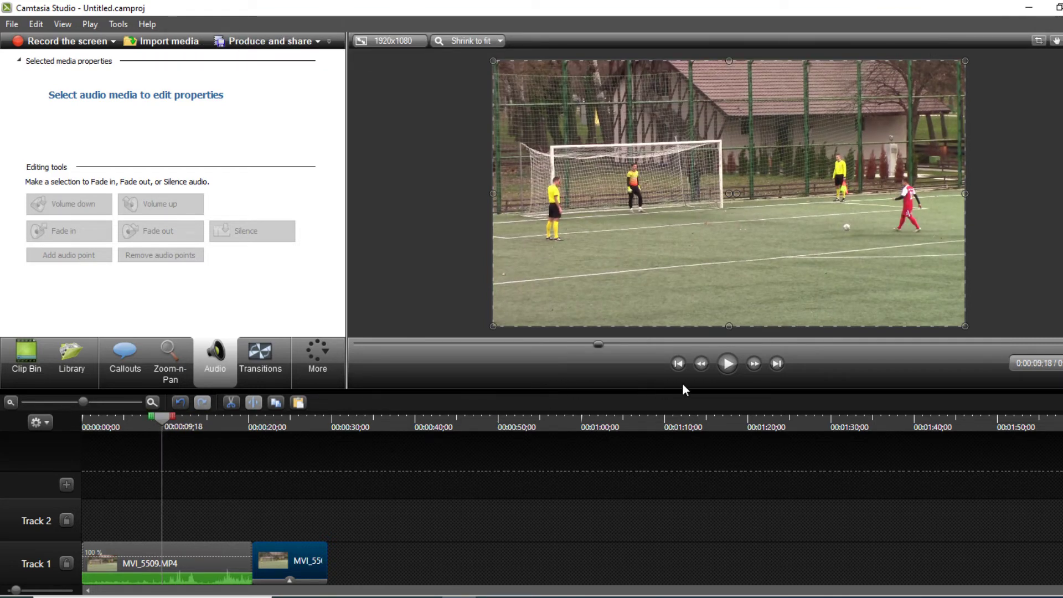
{"action": "left_click", "coordinate": [722, 364]}
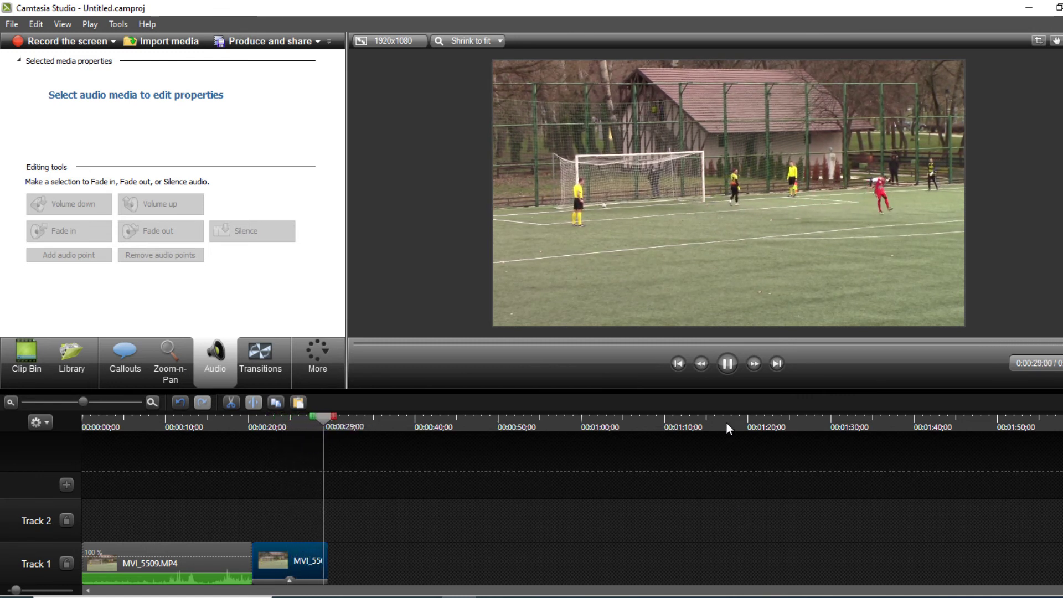
{"action": "key", "text": "space"}
{"action": "left_click", "coordinate": [375, 495]}
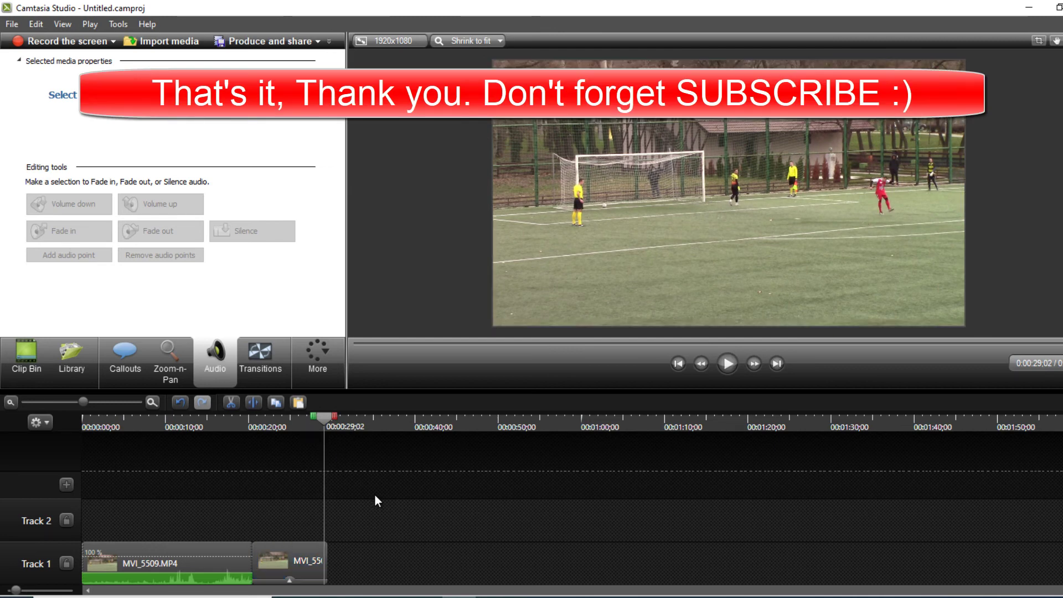